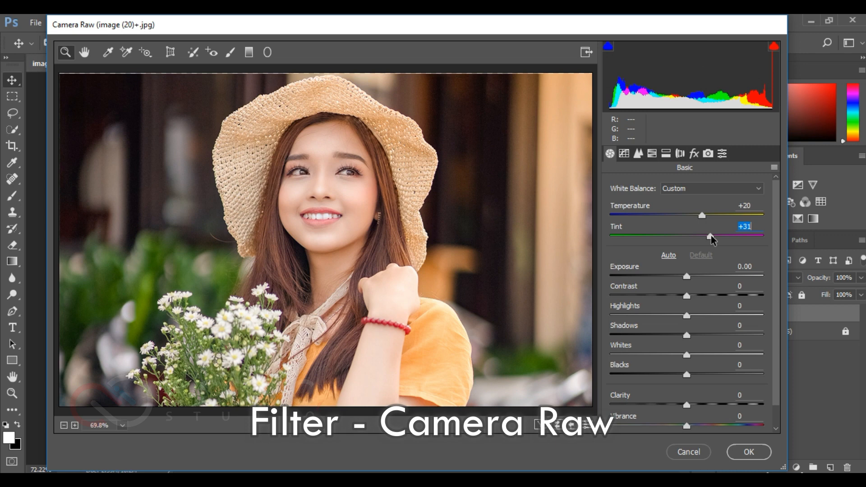
Set the basic adjustments to Tint +32, Highlights -100, Shadows +25 and Whites -100
left_click_drag(711, 236, 712, 236)
left_click_drag(687, 315, 610, 316)
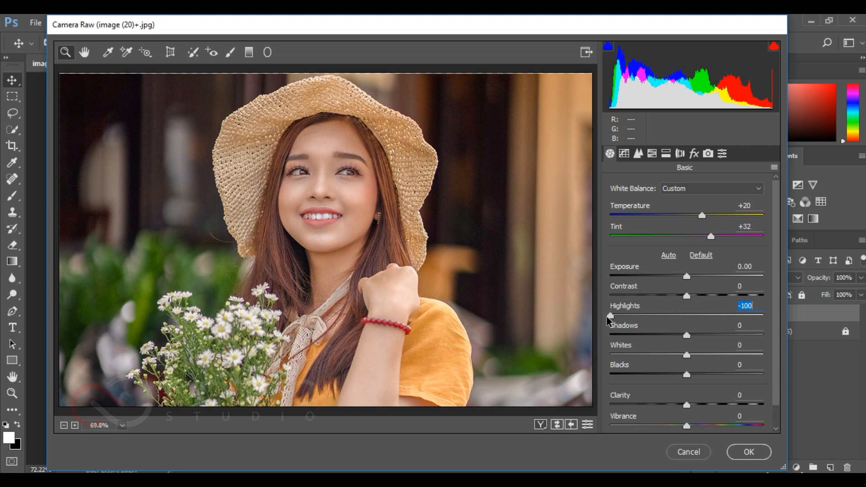
left_click_drag(686, 335, 606, 361)
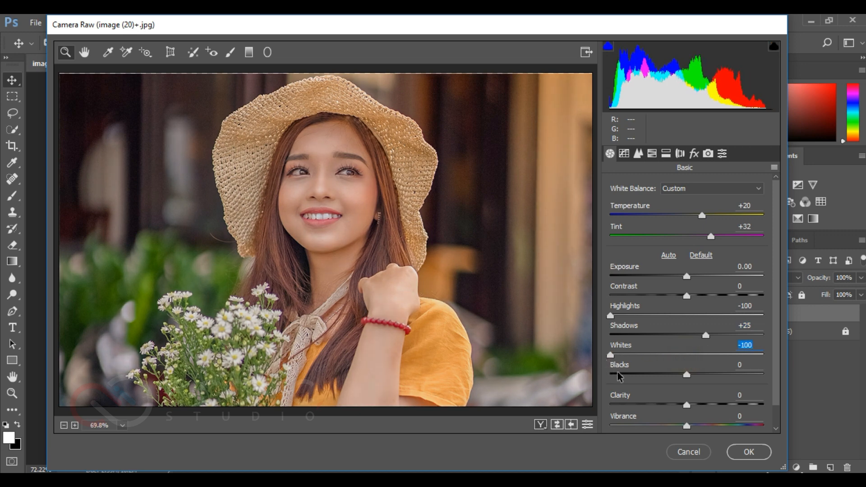
Set Vibrance to +49 and readjust Tint to +31 in the basic adjustments
scroll(675, 409, "down", 1)
left_click(687, 402)
left_click_drag(688, 403, 725, 403)
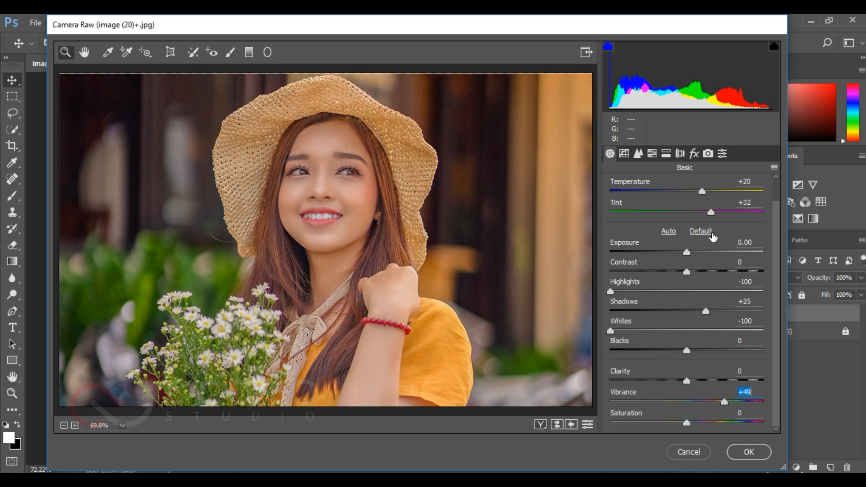
scroll(711, 238, "up", 1)
mouse_move(710, 238)
left_mouse_down()
mouse_move(694, 238)
mouse_move(702, 238)
left_mouse_up()
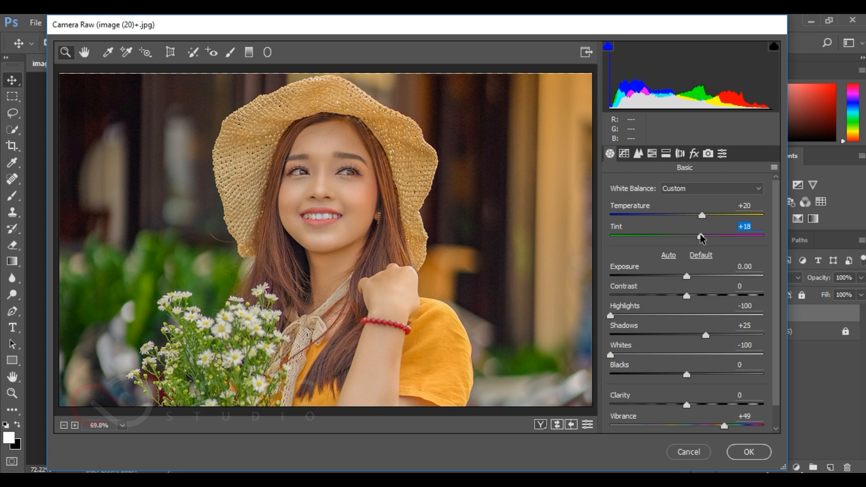
left_click_drag(701, 237, 710, 238)
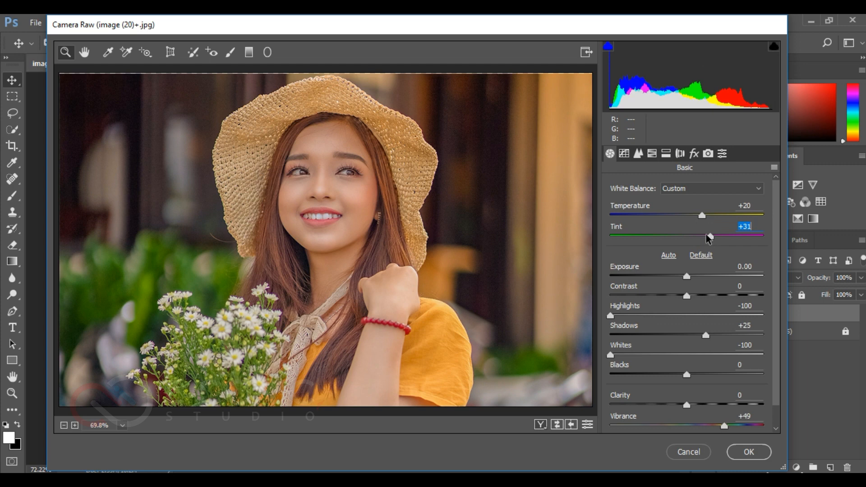
Shape the RGB point tone curve with the black point at output 11 and points at 51/29 and 128/115
left_click(624, 153)
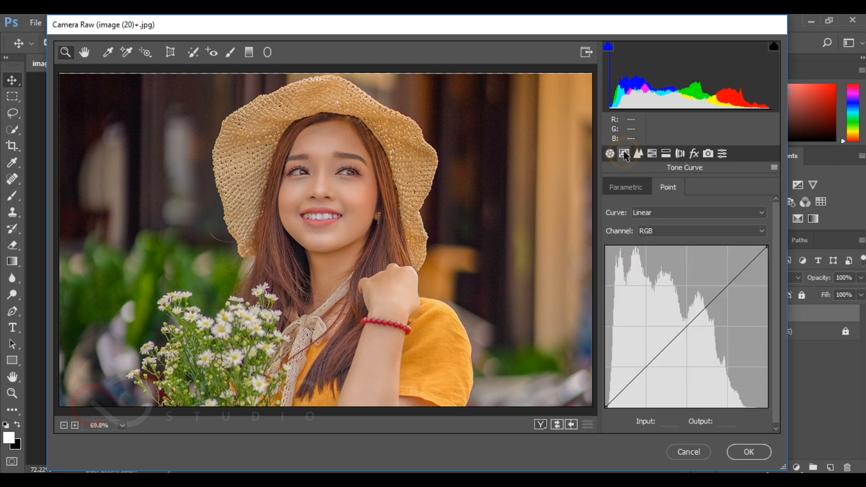
left_click(643, 191)
left_click(670, 187)
left_click_drag(605, 407, 603, 401)
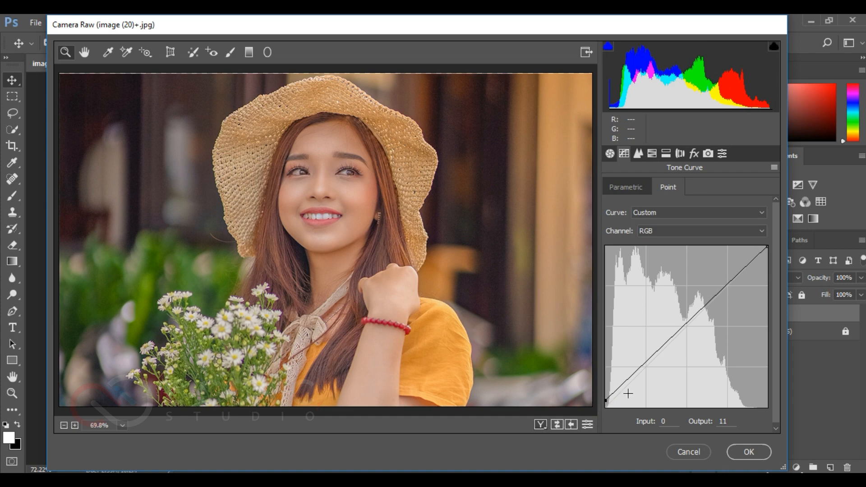
mouse_move(634, 374)
left_mouse_down()
mouse_move(636, 391)
mouse_move(646, 388)
mouse_move(638, 388)
left_mouse_up()
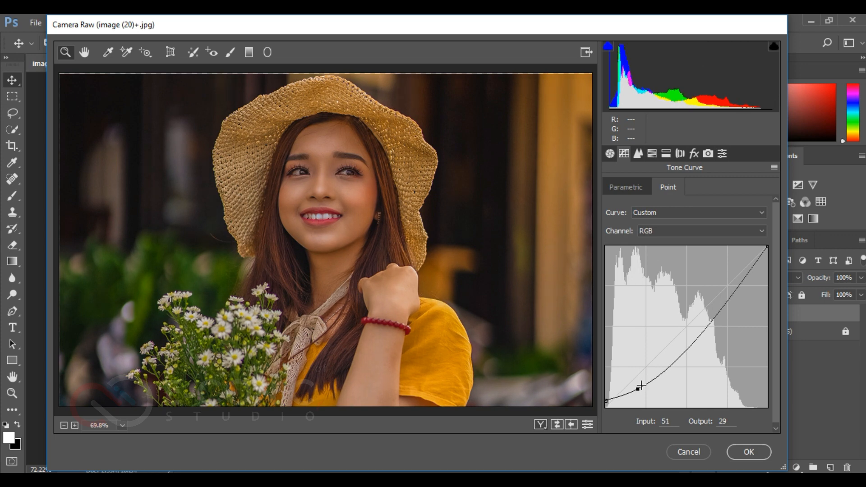
mouse_move(699, 346)
left_mouse_down()
mouse_move(686, 327)
mouse_move(686, 334)
left_mouse_up()
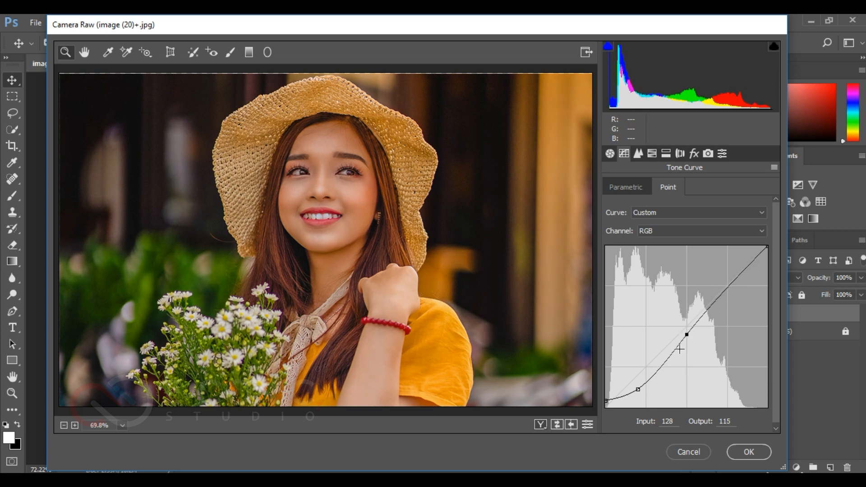
Set the HSL hue of Reds to -11, Oranges to -11 and Yellows to +100
left_click(653, 154)
left_click(644, 206)
left_click(616, 208)
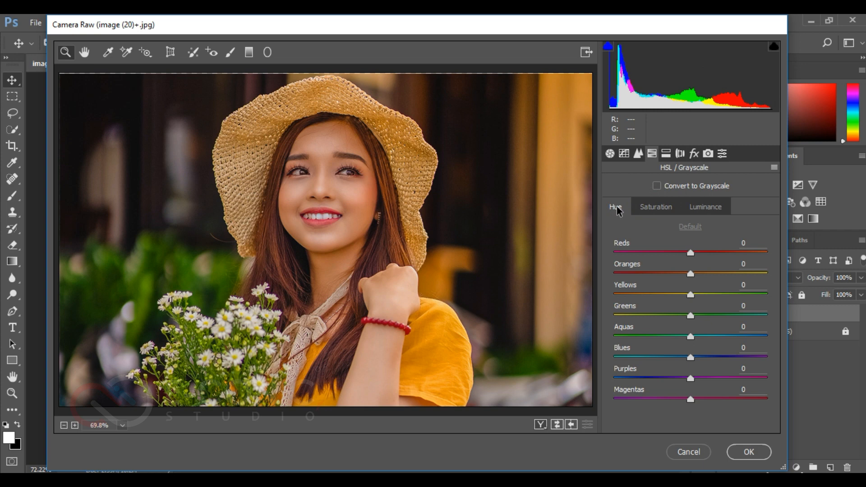
left_click_drag(690, 256, 684, 274)
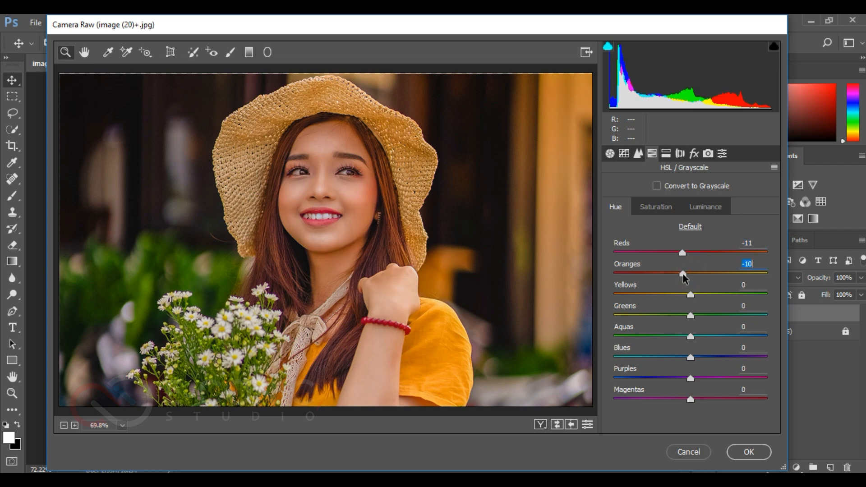
left_click_drag(684, 278, 768, 295)
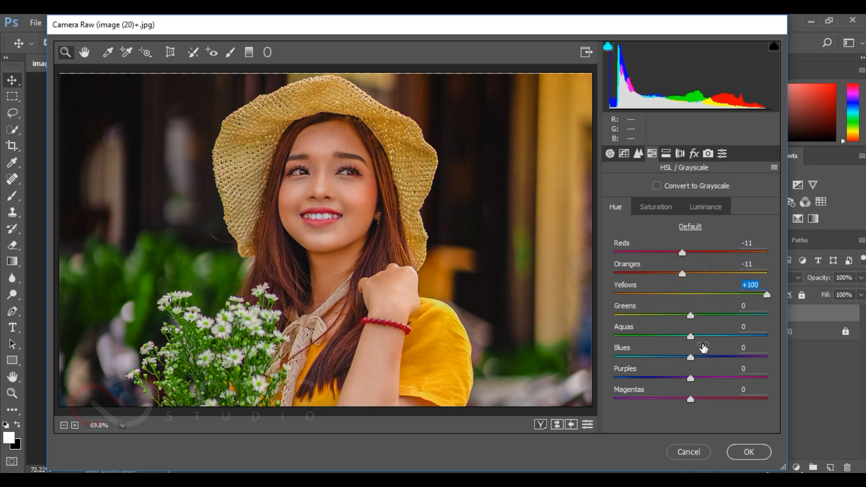
Set the HSL hue of Greens to -40, Aquas to +100, Blues to +100 and Purples to -47
left_click_drag(691, 316, 779, 342)
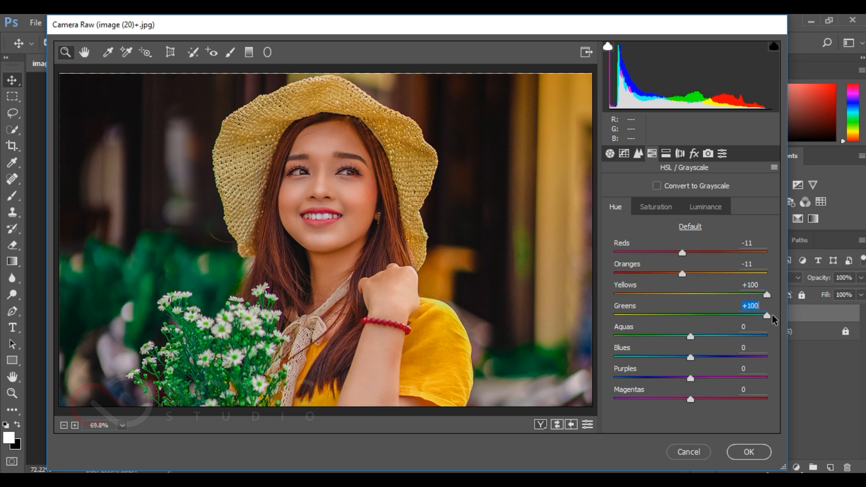
left_click_drag(768, 316, 662, 321)
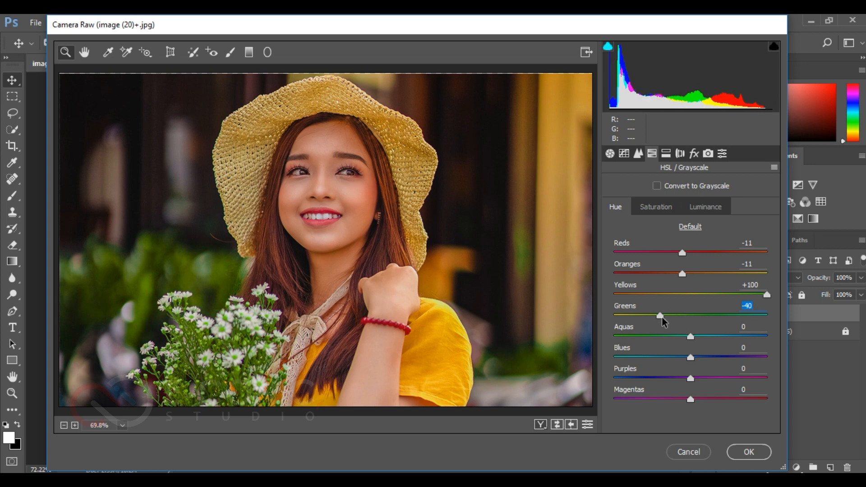
left_click_drag(692, 341, 805, 364)
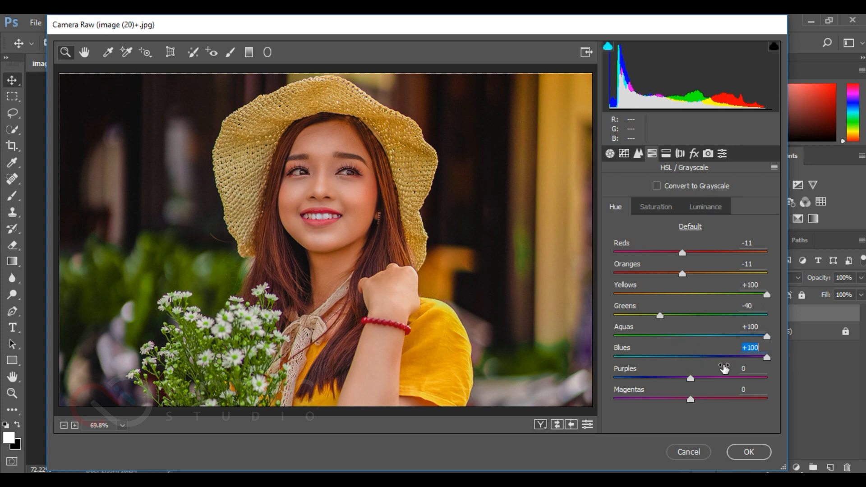
left_click_drag(691, 378, 655, 378)
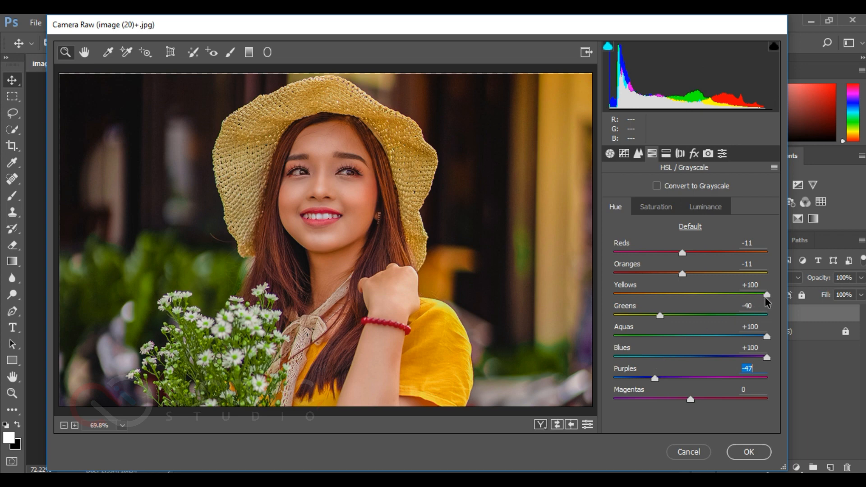
Change the HSL hue of Yellows to -40, Greens to +100 and Purples to 0, and lower Blues slightly past -36
left_click_drag(767, 294, 769, 317)
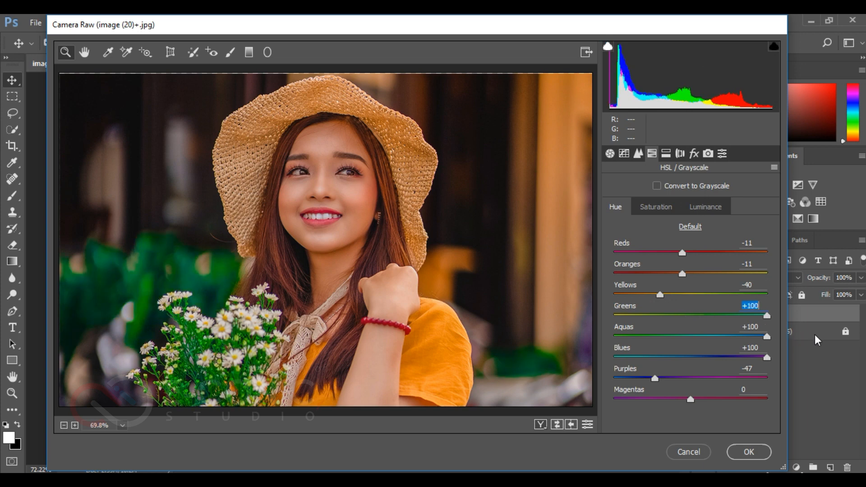
left_click_drag(764, 359, 661, 370)
left_click_drag(754, 368, 735, 373)
type("0")
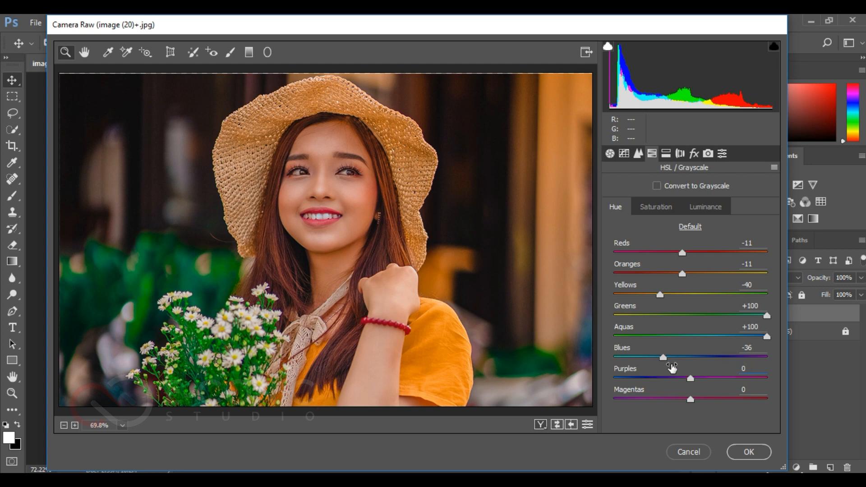
left_click_drag(662, 358, 655, 358)
Reduce the HSL saturation of Reds to -26 and Oranges to -70
left_click(656, 207)
left_click_drag(690, 253, 647, 280)
left_click(690, 273)
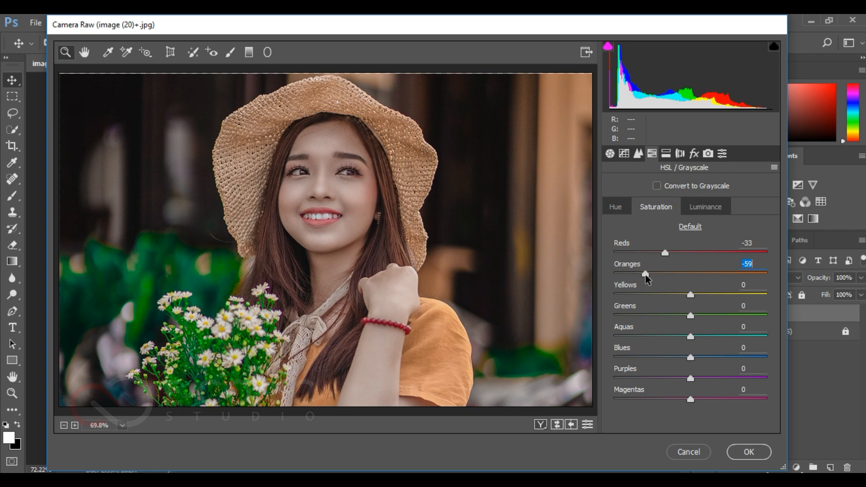
left_click_drag(665, 254, 640, 278)
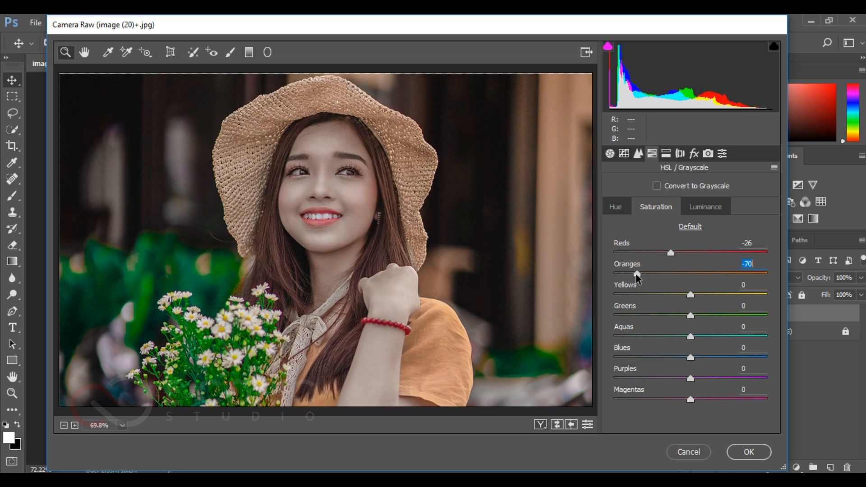
Set the HSL luminance of Oranges to +8, Yellows to -20 and Greens to -38
left_click(707, 207)
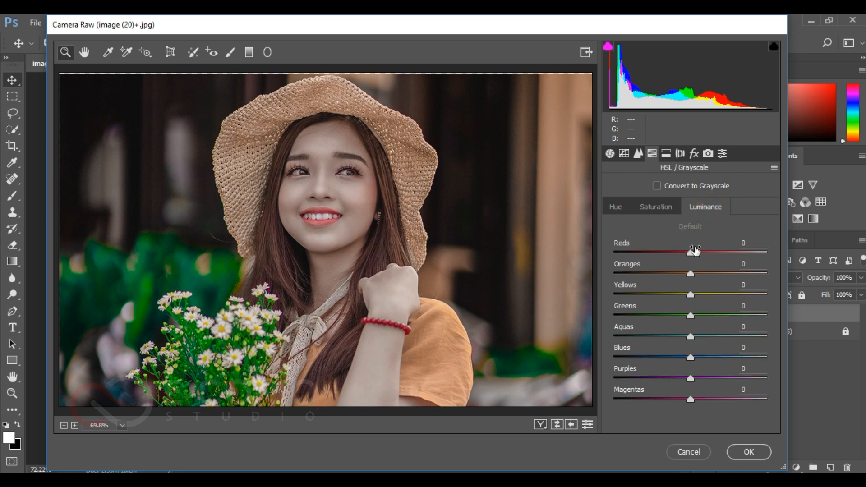
left_click_drag(691, 273, 697, 273)
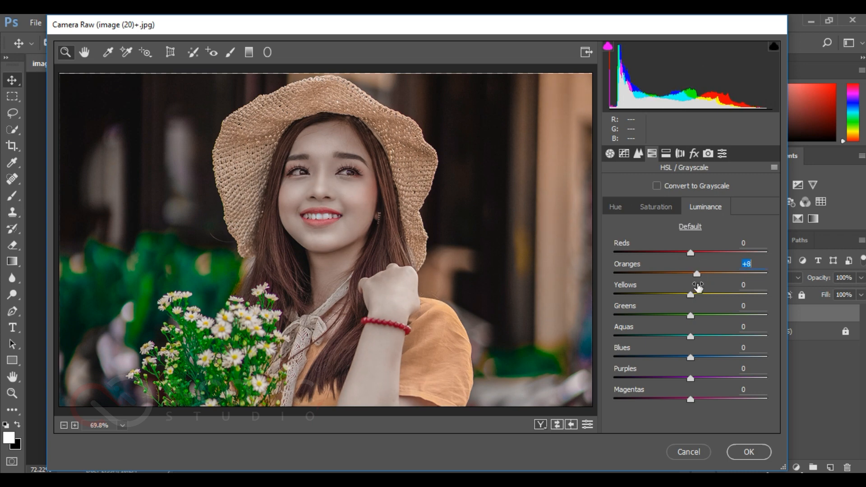
left_click_drag(690, 296, 662, 318)
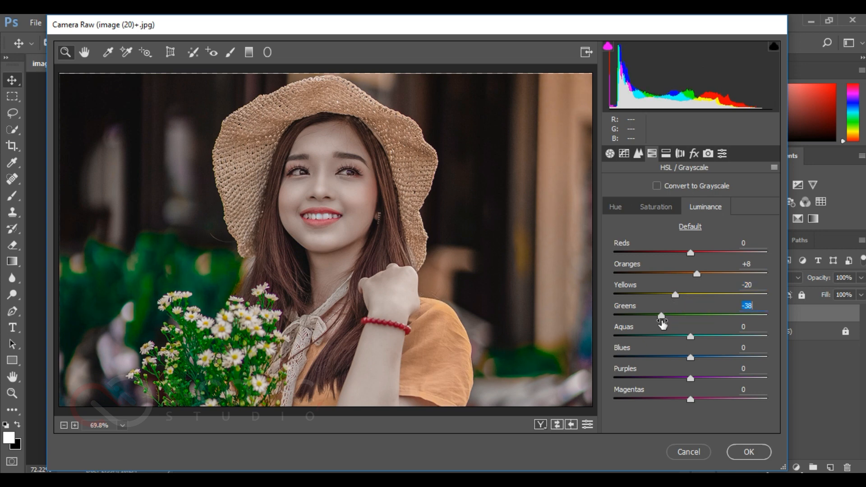
Set the HSL luminance of Aquas to -33 and Blues to -30, and readjust the Oranges luminance
left_click_drag(690, 336, 666, 343)
mouse_move(665, 338)
left_mouse_down()
mouse_move(766, 346)
mouse_move(643, 351)
mouse_move(666, 350)
left_mouse_up()
left_click_drag(690, 358, 668, 363)
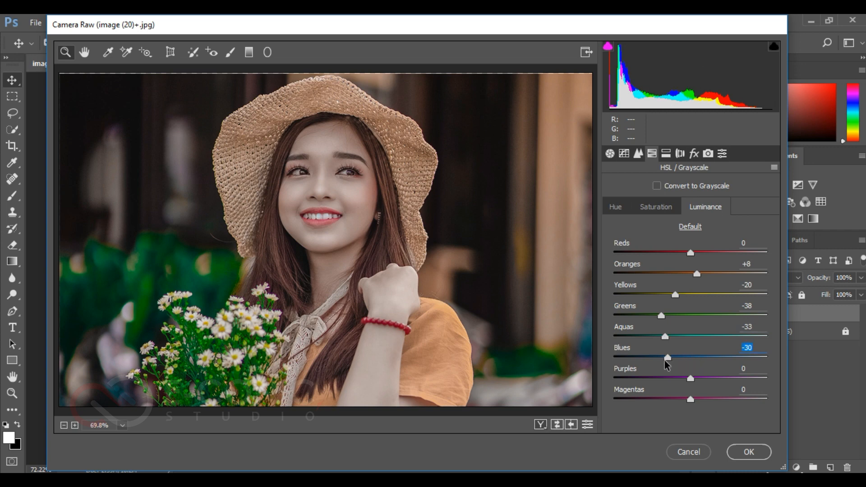
left_click_drag(696, 274, 674, 305)
Apply split toning with highlights at hue 197 and saturation 13, and shadows at hue 51 and saturation 11
left_click(666, 153)
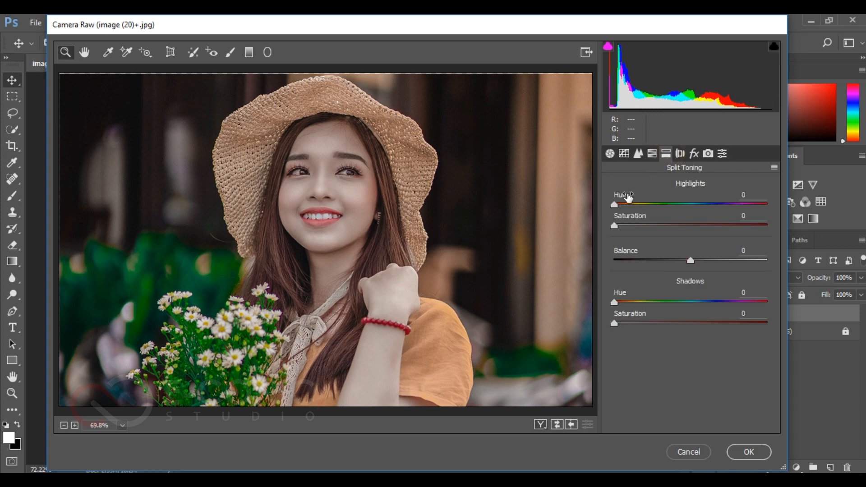
left_click_drag(614, 204, 697, 204)
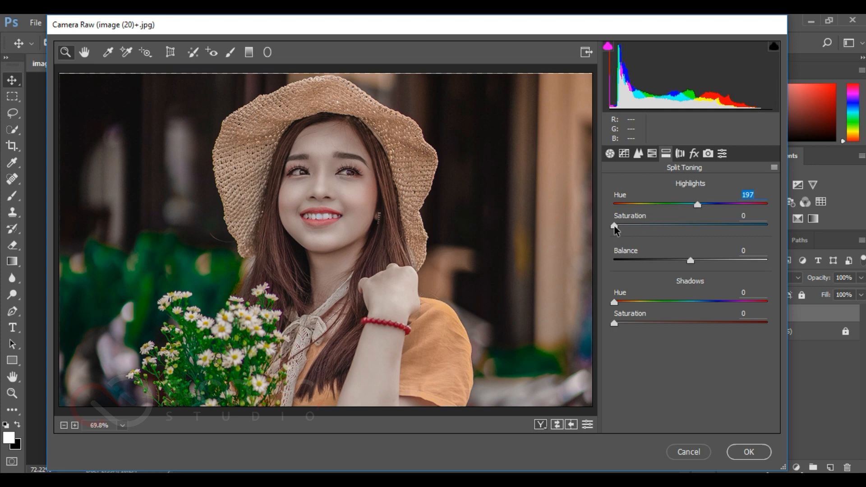
left_click_drag(615, 228, 665, 228)
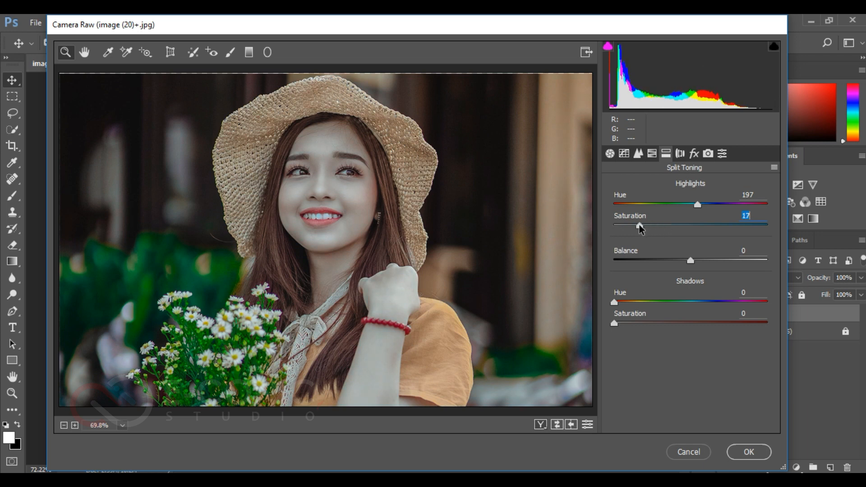
left_click_drag(638, 229, 636, 229)
left_click_drag(614, 302, 634, 326)
left_click(636, 226)
mouse_move(646, 230)
left_mouse_down()
mouse_move(680, 231)
mouse_move(640, 238)
left_mouse_up()
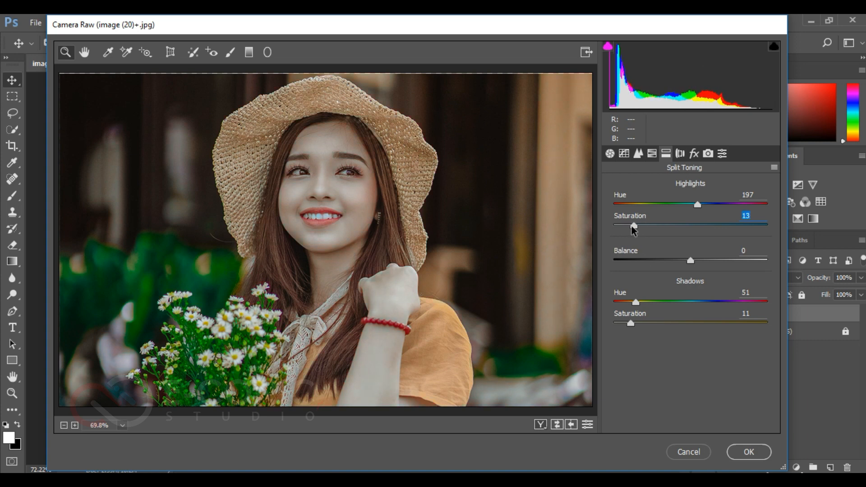
Darken the photo's edges with a lens correction vignetting amount of about -81
left_click(681, 155)
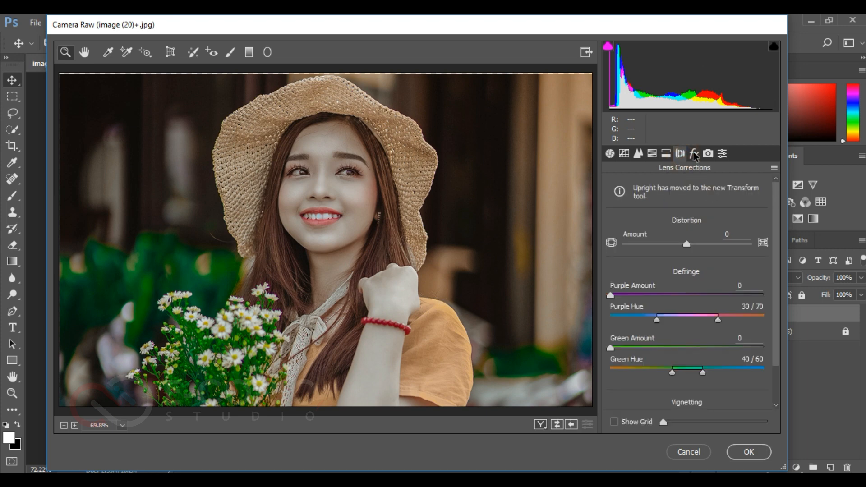
scroll(695, 324, "down", 3)
left_click_drag(688, 382, 625, 390)
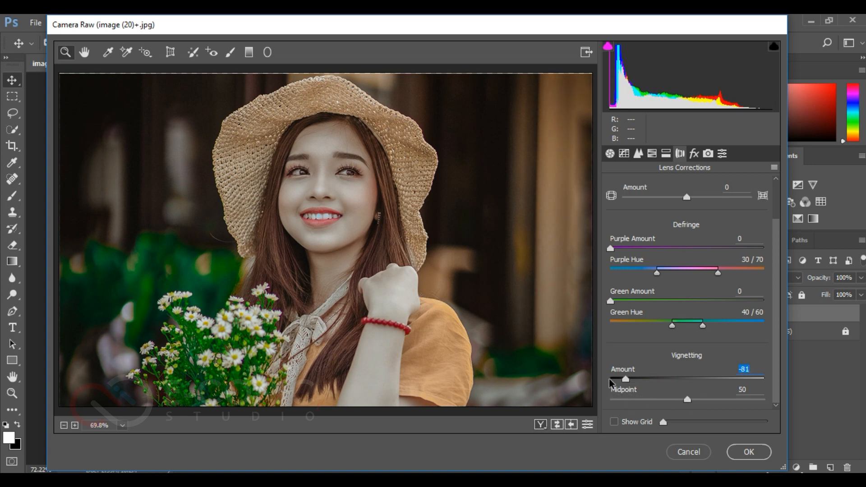
left_click_drag(609, 381, 624, 387)
Set the shadows tint to -100 in the camera calibration
left_click(694, 153)
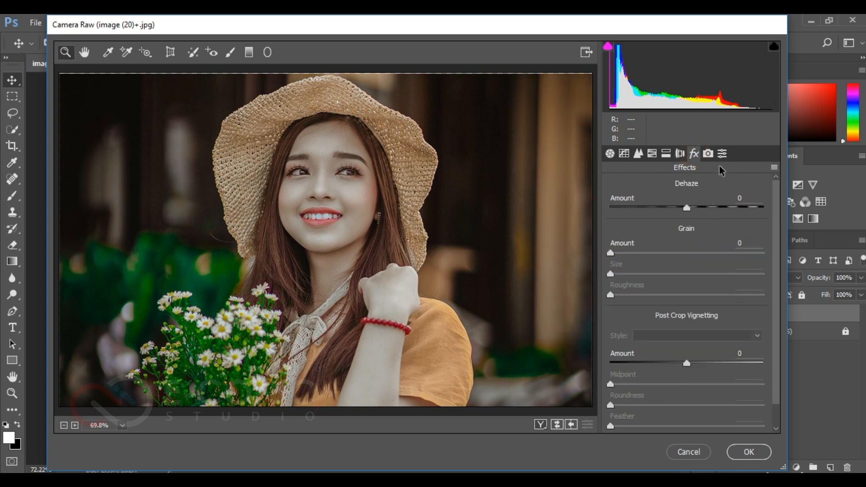
left_click(708, 153)
left_click_drag(690, 235, 586, 249)
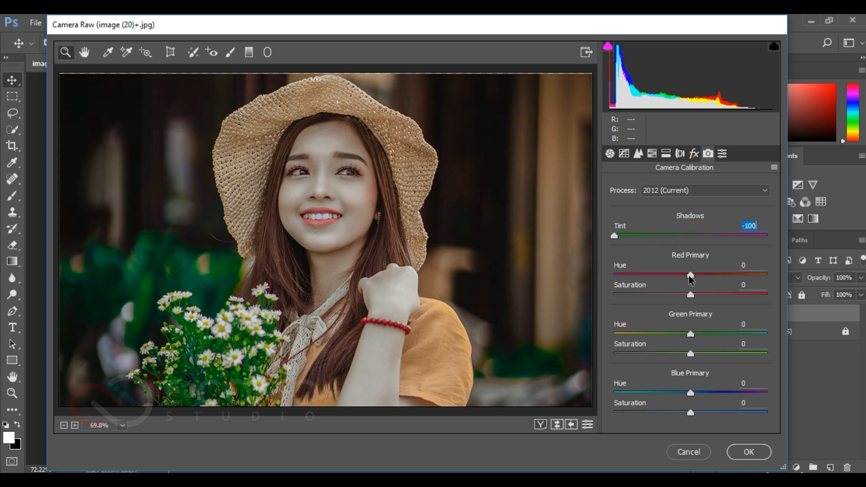
Calibrate Red Primary to hue +40 and saturation -13, Green Primary to hue -26 and saturation +26, and Blue Primary to hue -50
left_click_drag(691, 276, 673, 298)
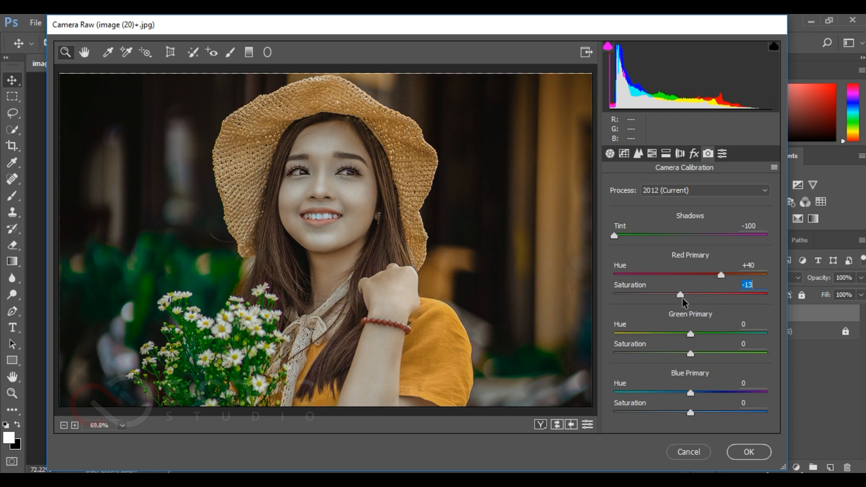
left_click_drag(690, 334, 708, 353)
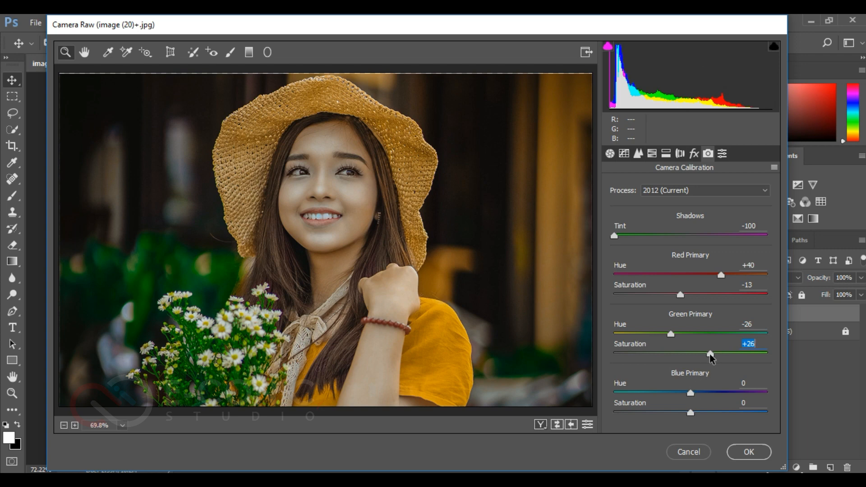
left_click_drag(689, 392, 653, 403)
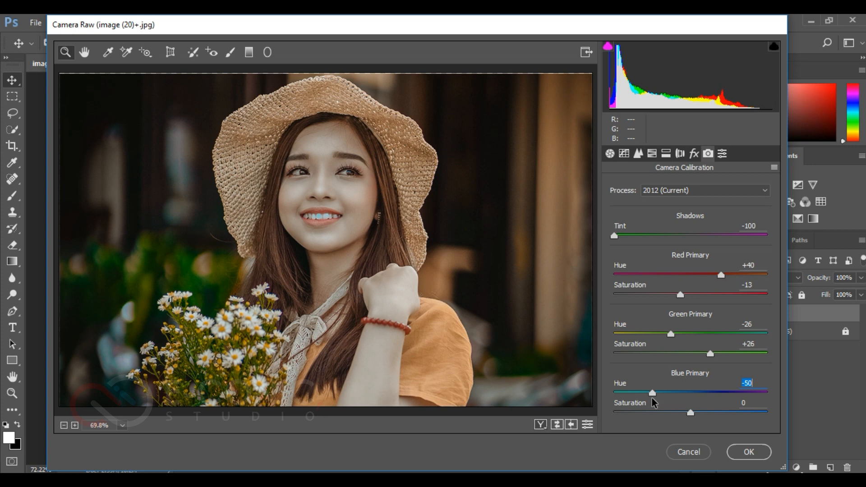
In the camera calibration, set Blue Primary saturation to +46 and refine Red Primary to hue +38 and saturation -3
left_click_drag(691, 413, 724, 414)
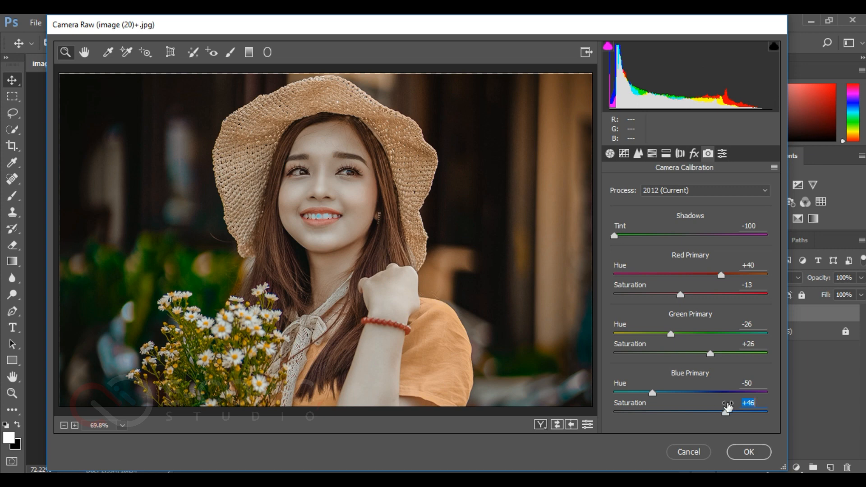
left_click_drag(720, 277, 669, 302)
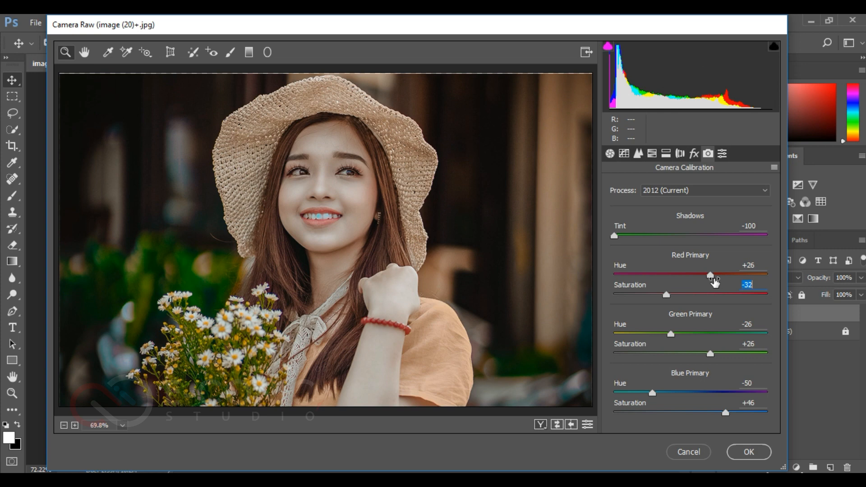
left_click_drag(710, 275, 689, 296)
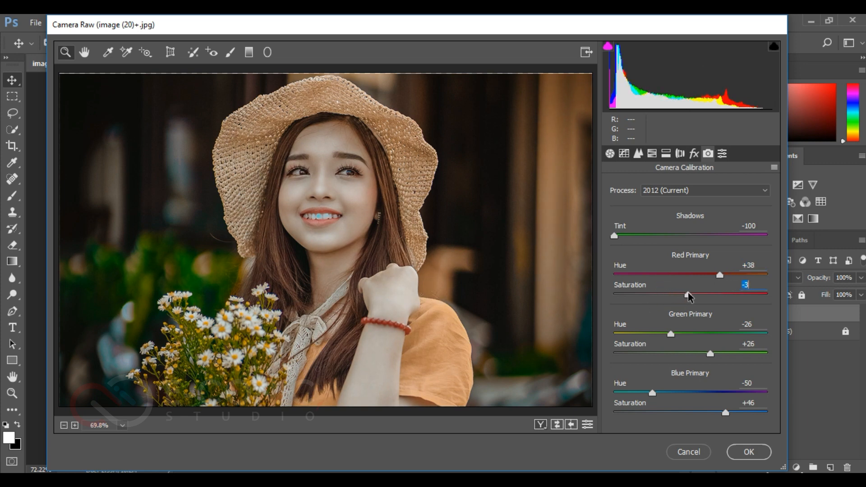
Fine-tune the basic adjustments to temperature +18, tint +24, shadows +23 and vibrance +48
left_click(610, 155)
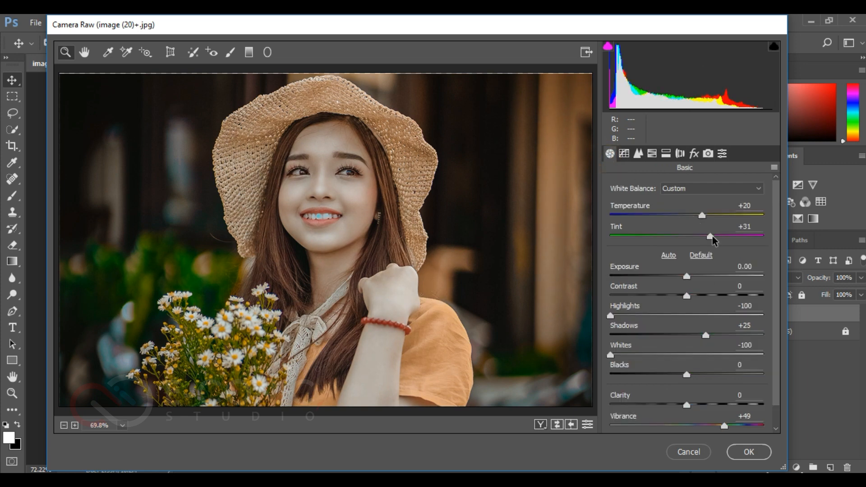
mouse_move(709, 237)
left_mouse_down()
mouse_move(686, 240)
mouse_move(716, 240)
mouse_move(699, 219)
mouse_move(715, 236)
mouse_move(705, 239)
left_mouse_up()
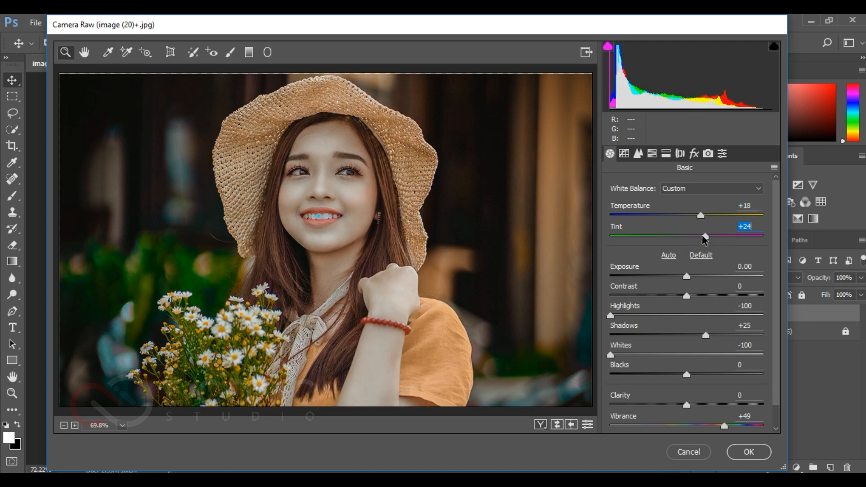
mouse_move(705, 336)
left_mouse_down()
mouse_move(693, 336)
mouse_move(706, 336)
left_mouse_up()
scroll(716, 377, "down", 1)
mouse_move(724, 401)
left_mouse_down()
mouse_move(733, 402)
mouse_move(657, 405)
mouse_move(725, 402)
left_mouse_up()
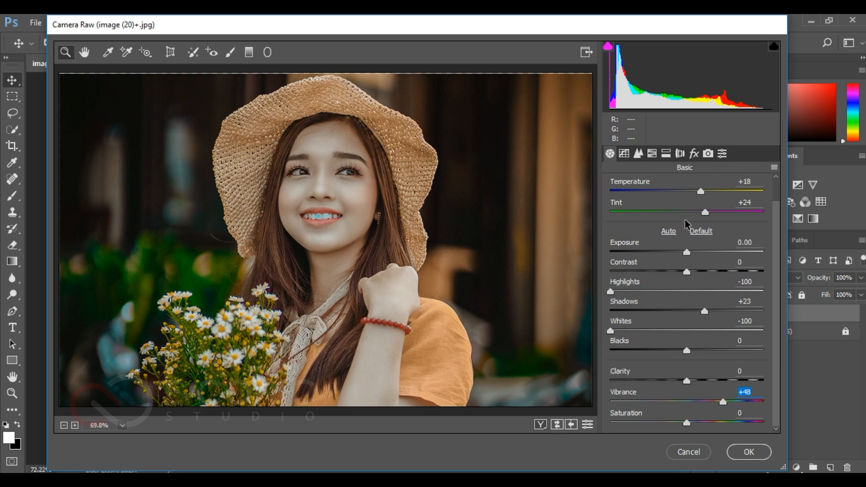
Warm the white balance to temperature +28 and tint +46, and lift the shadows to +66
scroll(711, 209, "up", 1)
left_click_drag(701, 216, 709, 220)
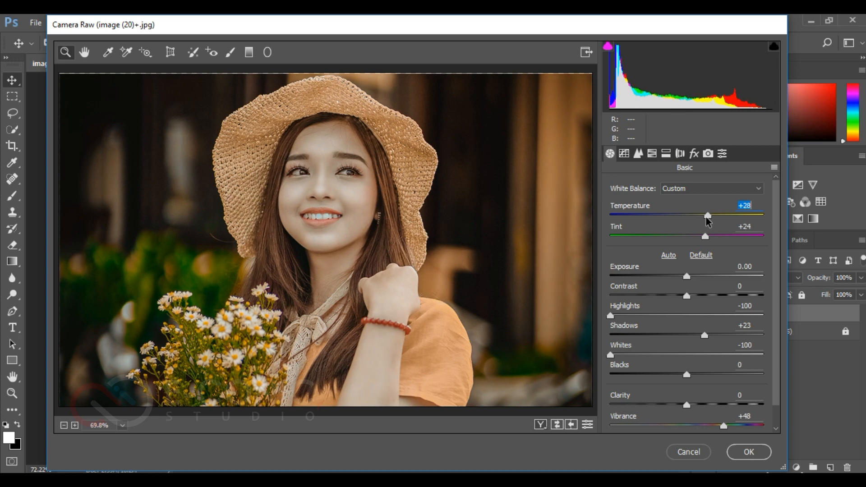
left_click_drag(705, 235, 719, 234)
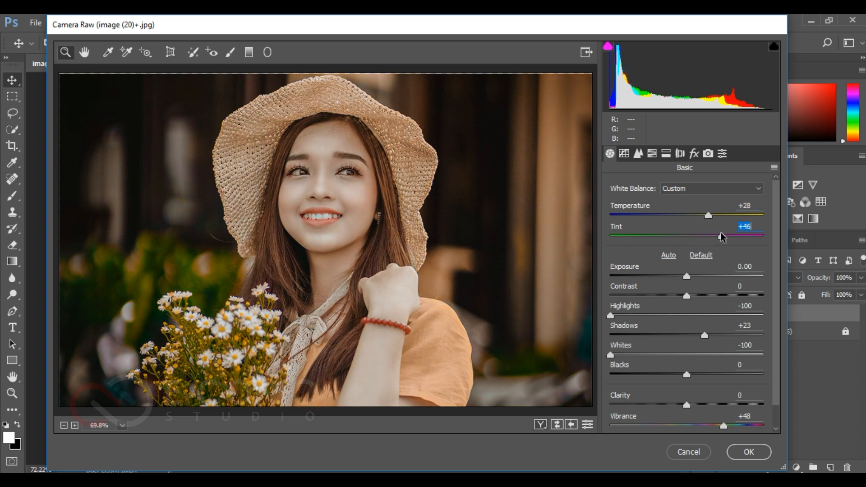
left_click_drag(704, 337, 736, 336)
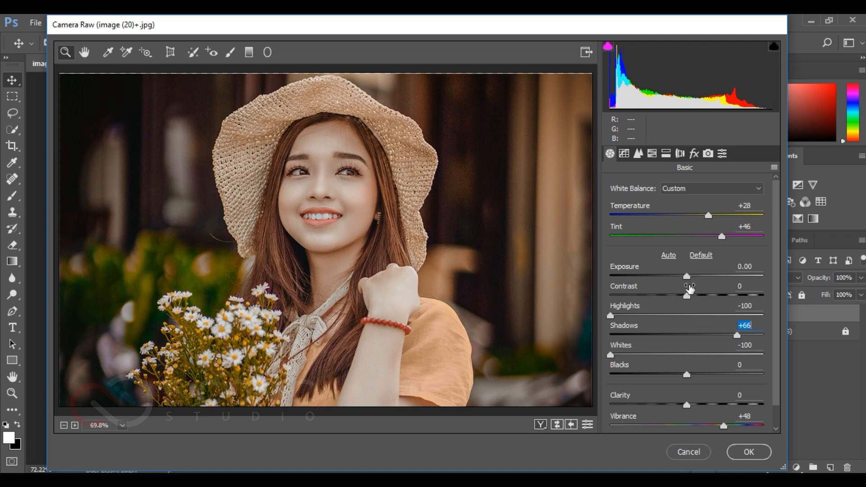
Compare the before and after views of the portrait, apply the Camera Raw grade to Layer 1 and deselect the layer
left_click(541, 424)
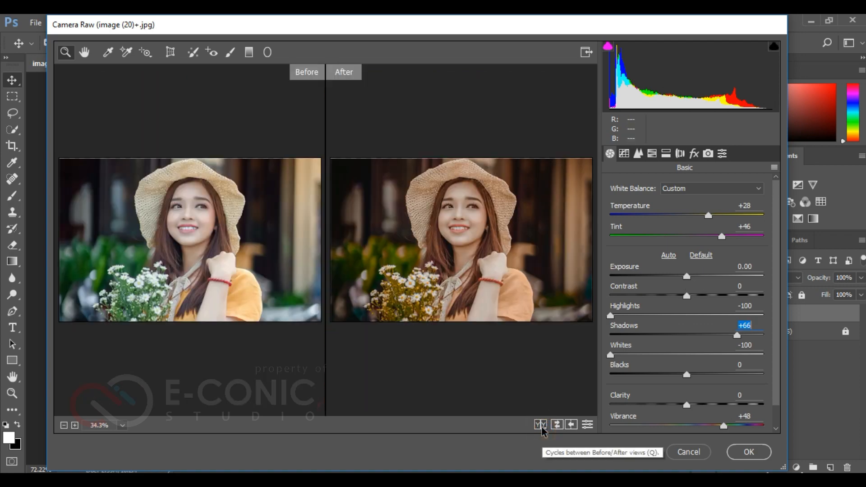
left_click(541, 425)
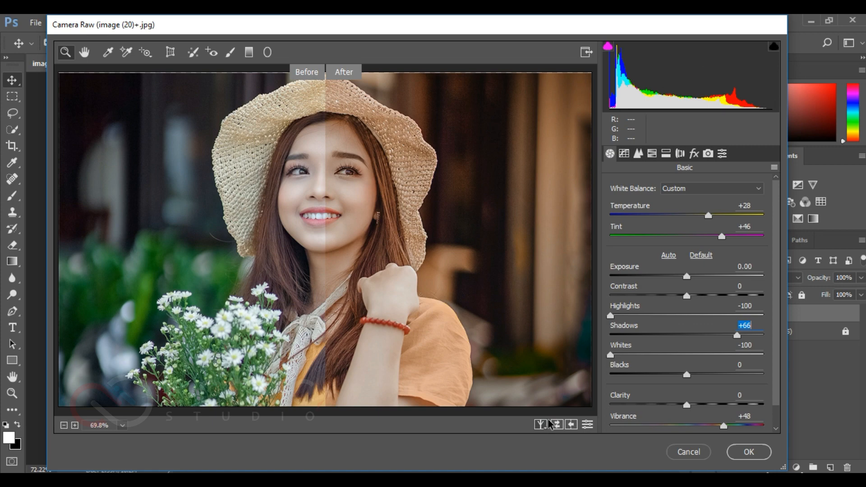
left_click(747, 452)
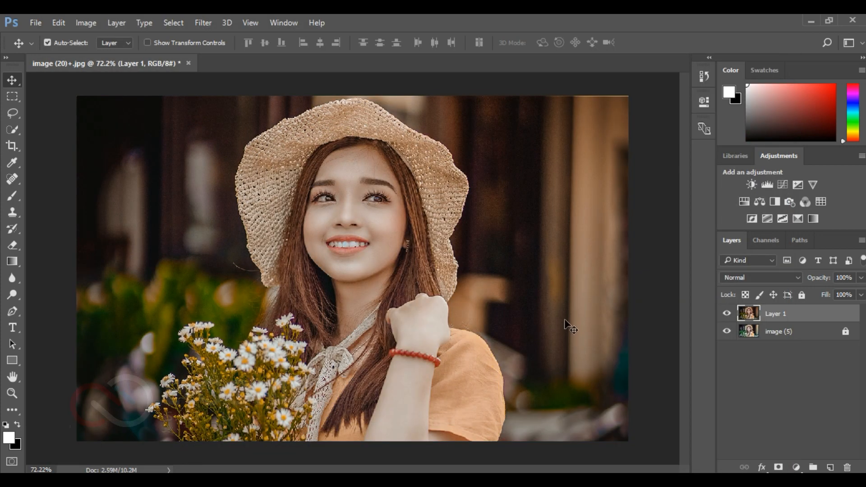
left_click(51, 169)
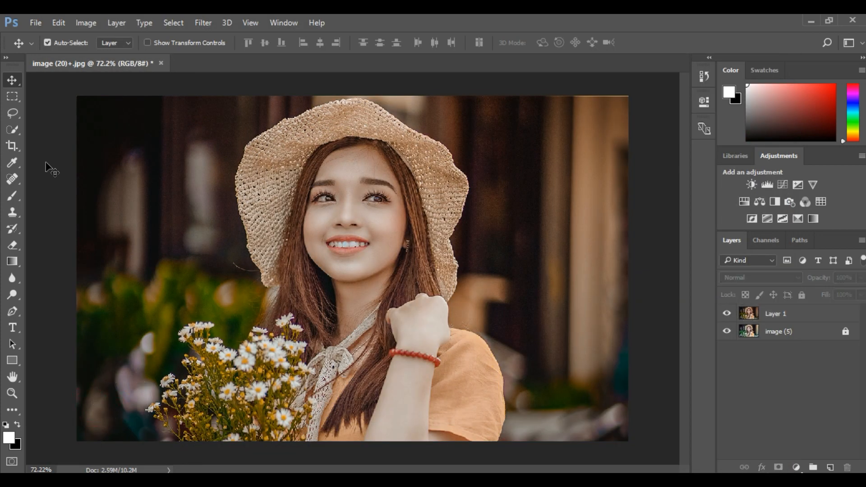